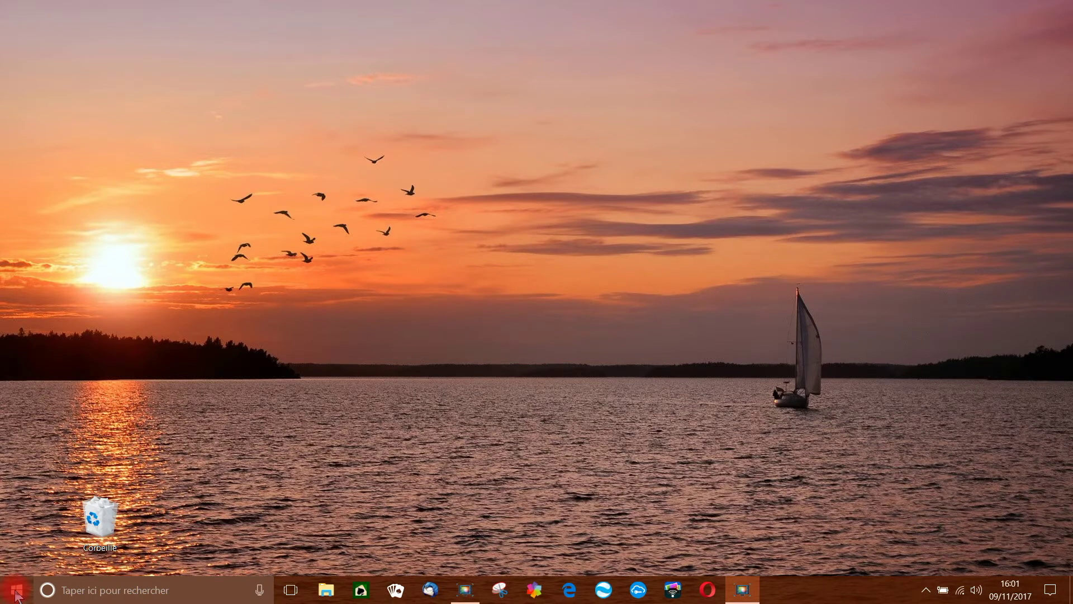
Open the Start menu and browse the alphabetical list of installed applications.
left_click(16, 589)
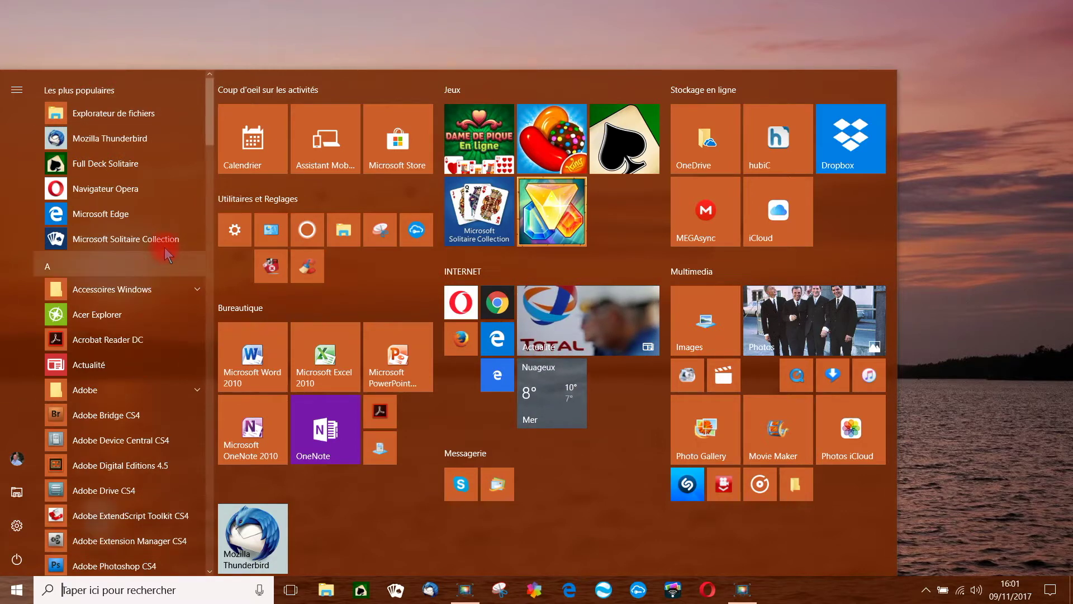
scroll(110, 123, "down", 15)
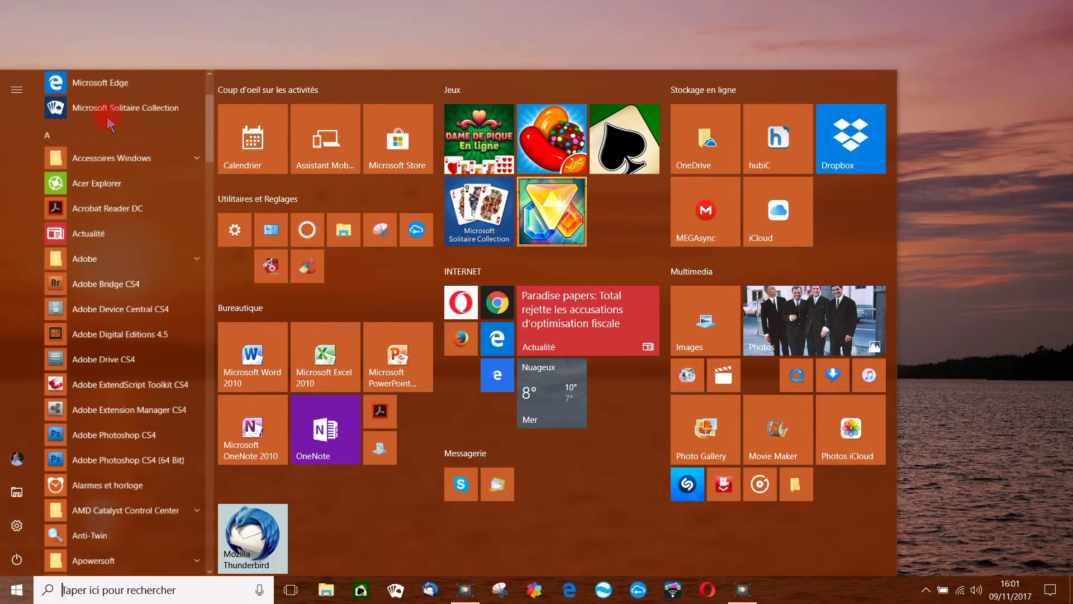
scroll(108, 132, "down", 15)
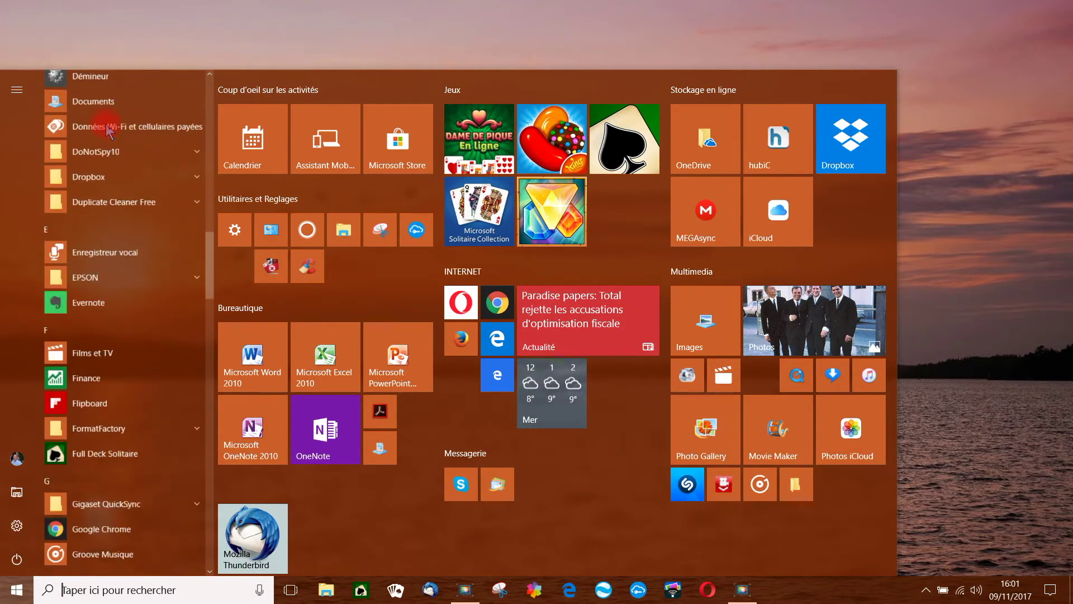
scroll(108, 130, "down", 15)
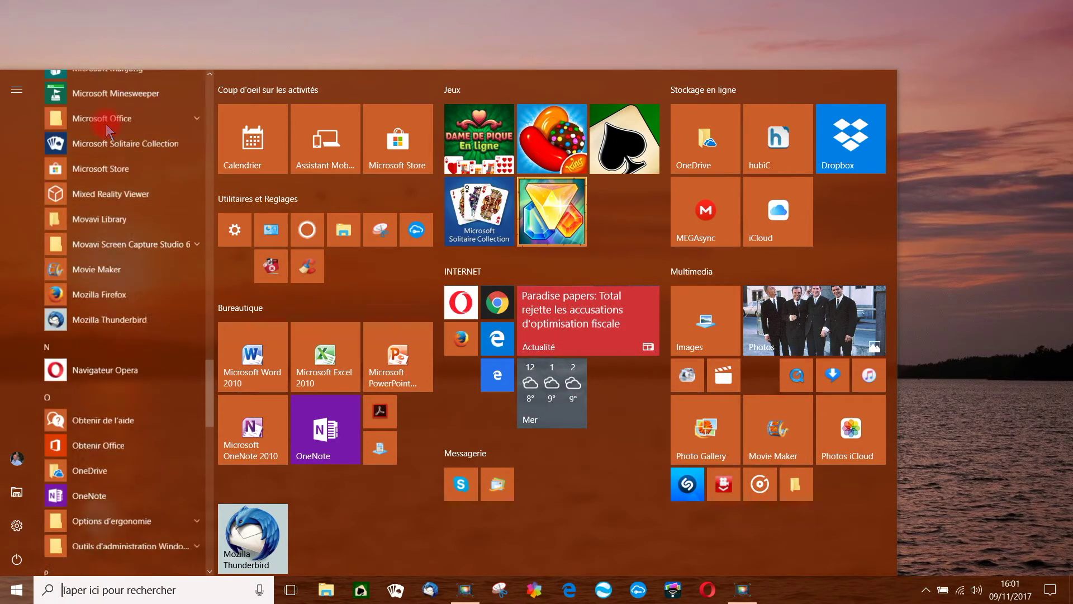
scroll(108, 130, "up", 20)
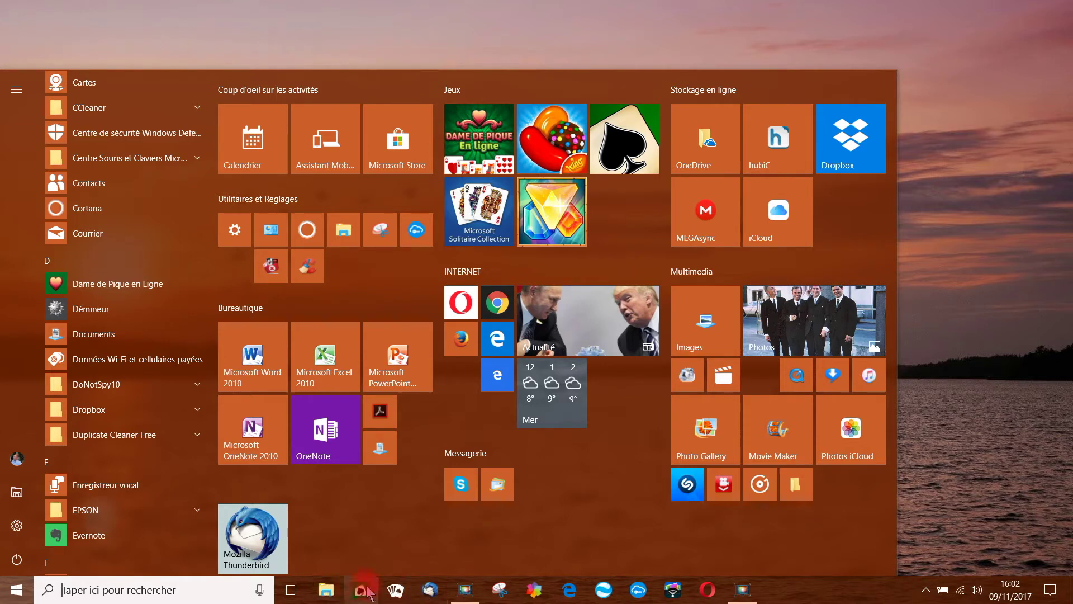
Launch Microsoft Edge from its taskbar shortcut and again from the most-used applications list, closing its window each time.
left_click(570, 592)
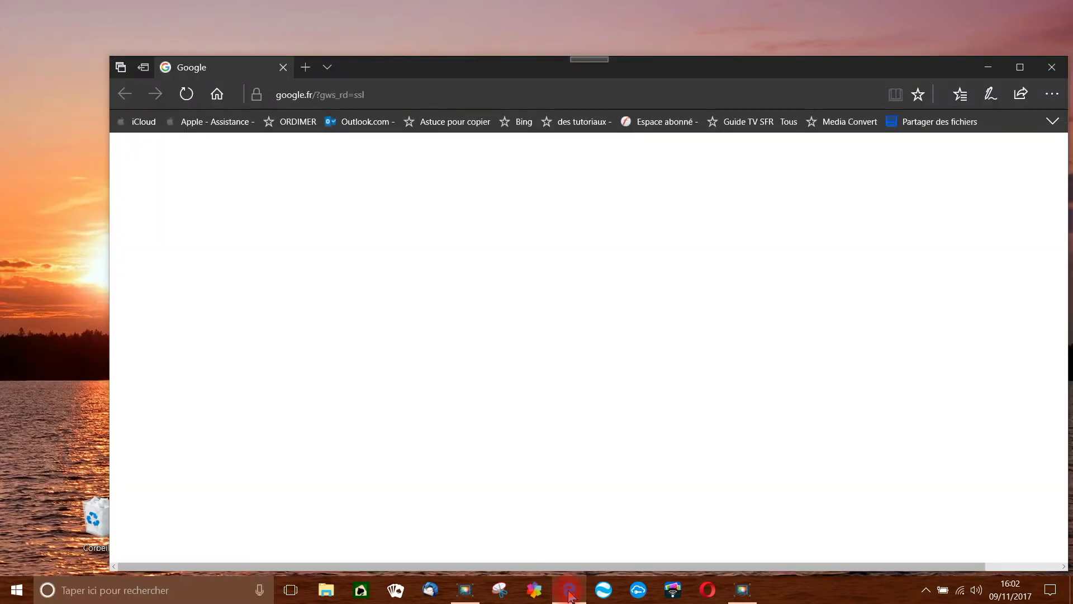
left_click(1054, 68)
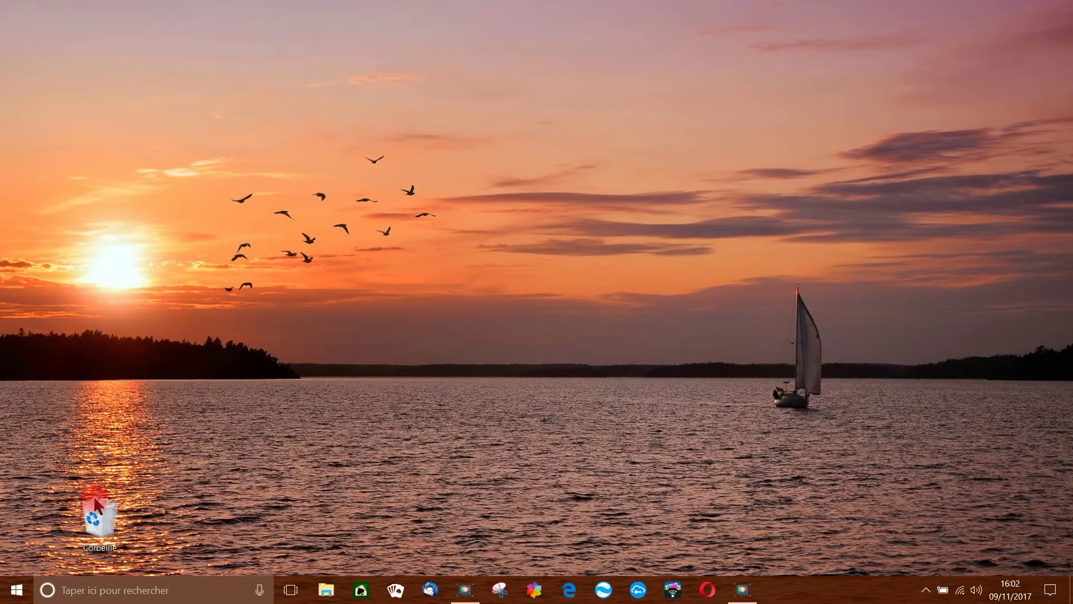
left_click(15, 591)
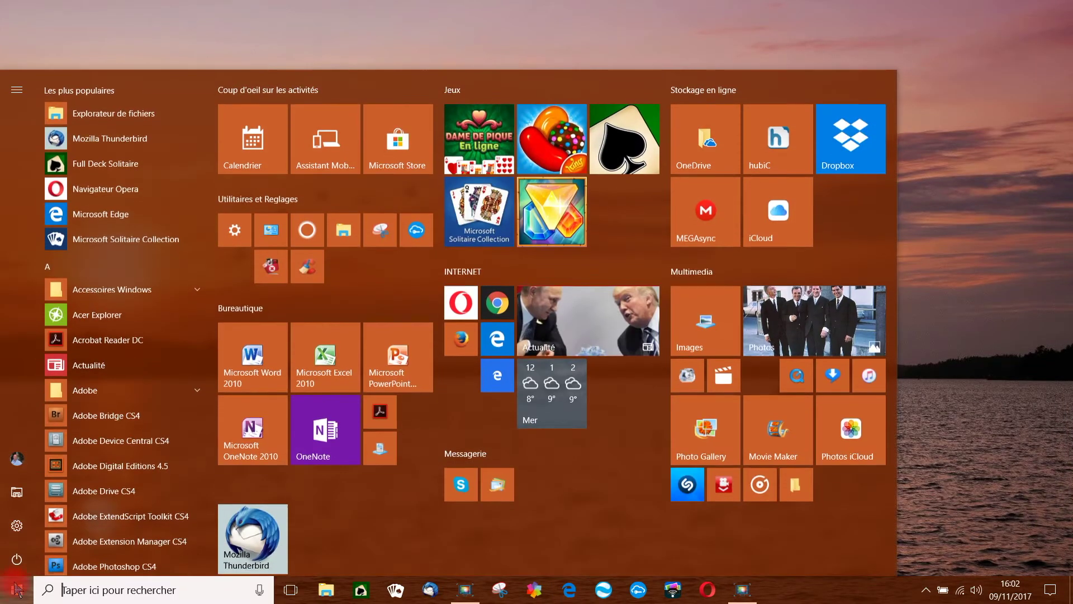
left_click(76, 214)
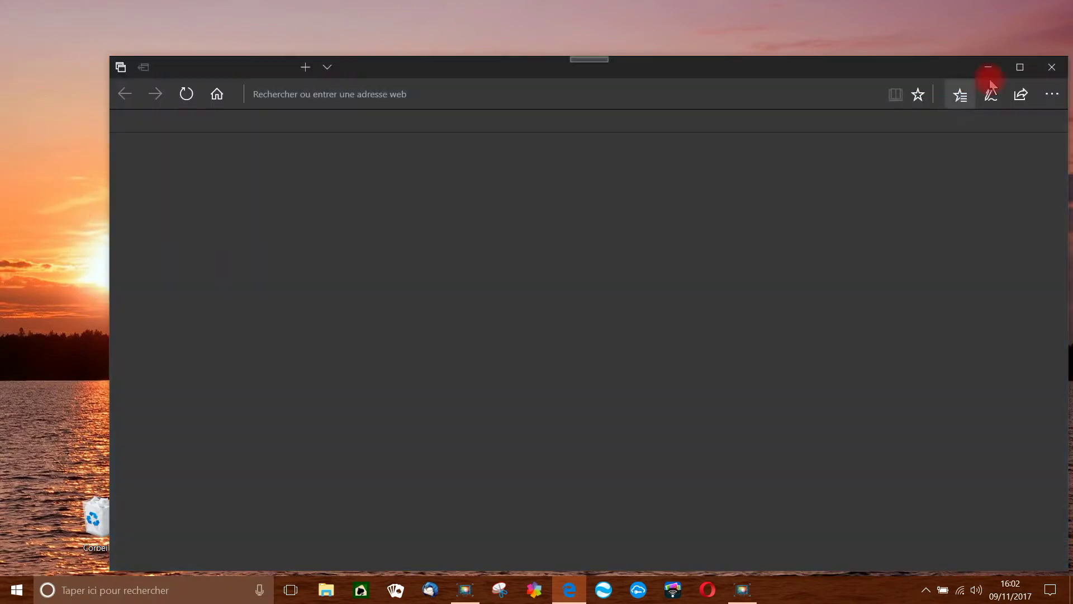
left_click(1051, 67)
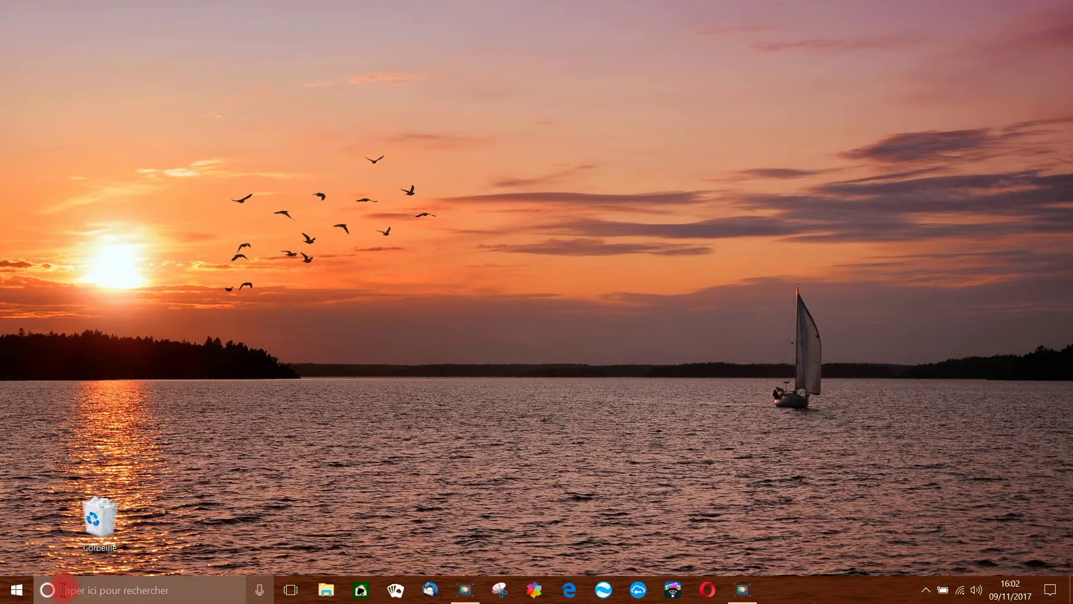
Search the computer for "edge", launch Microsoft Edge from the best match and close its window.
left_click(58, 586)
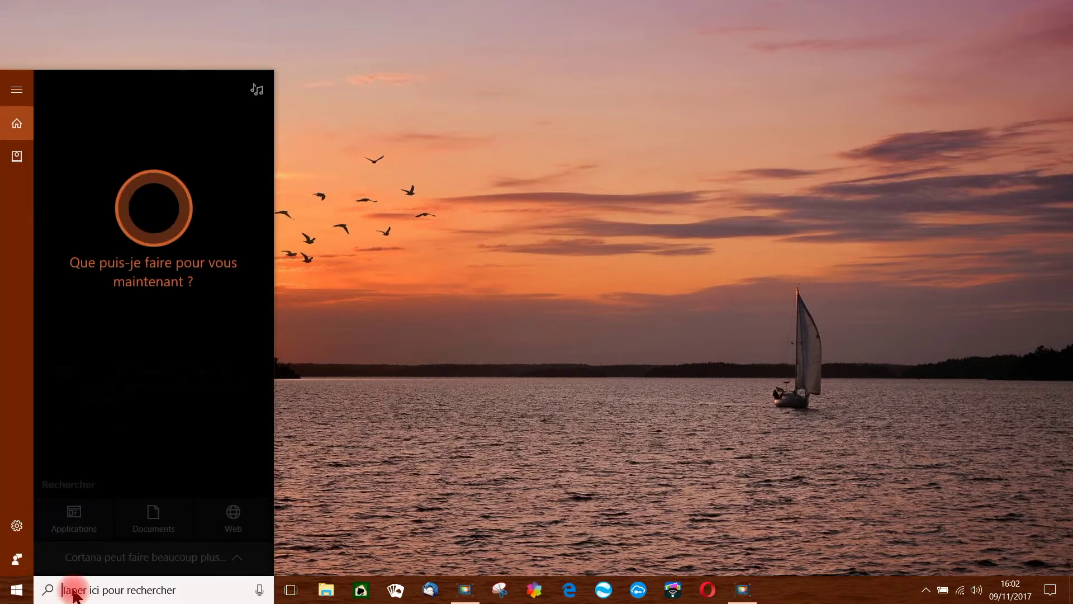
type("e")
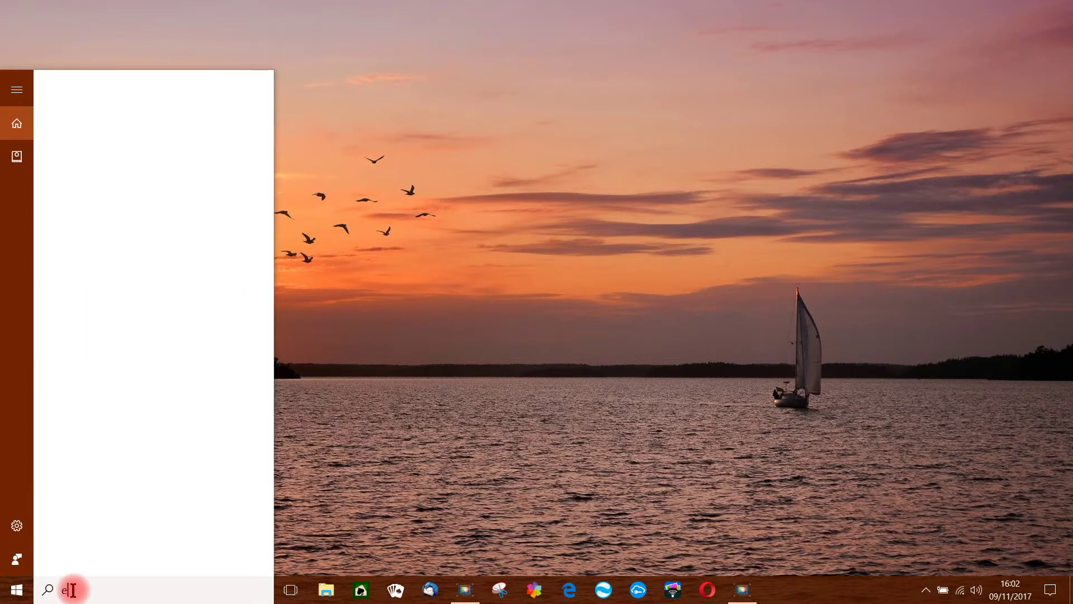
type("dge")
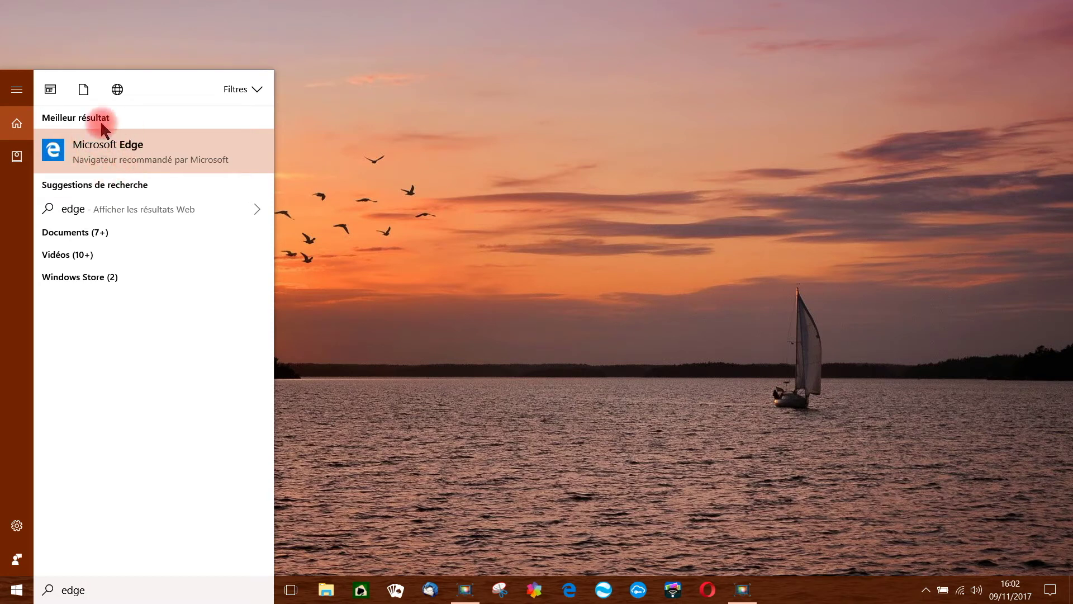
left_click(97, 150)
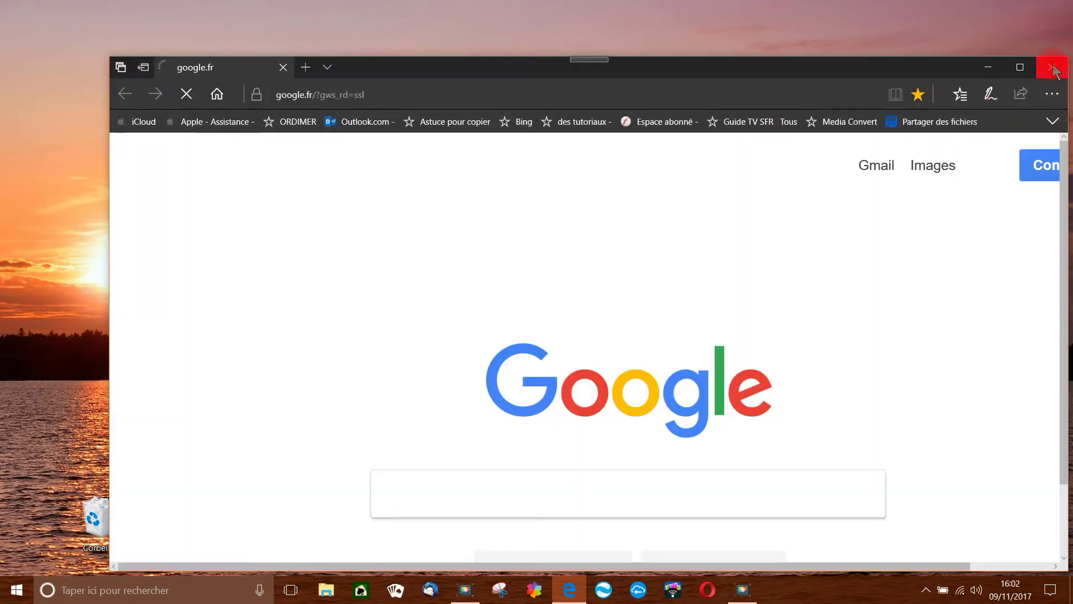
left_click(1053, 67)
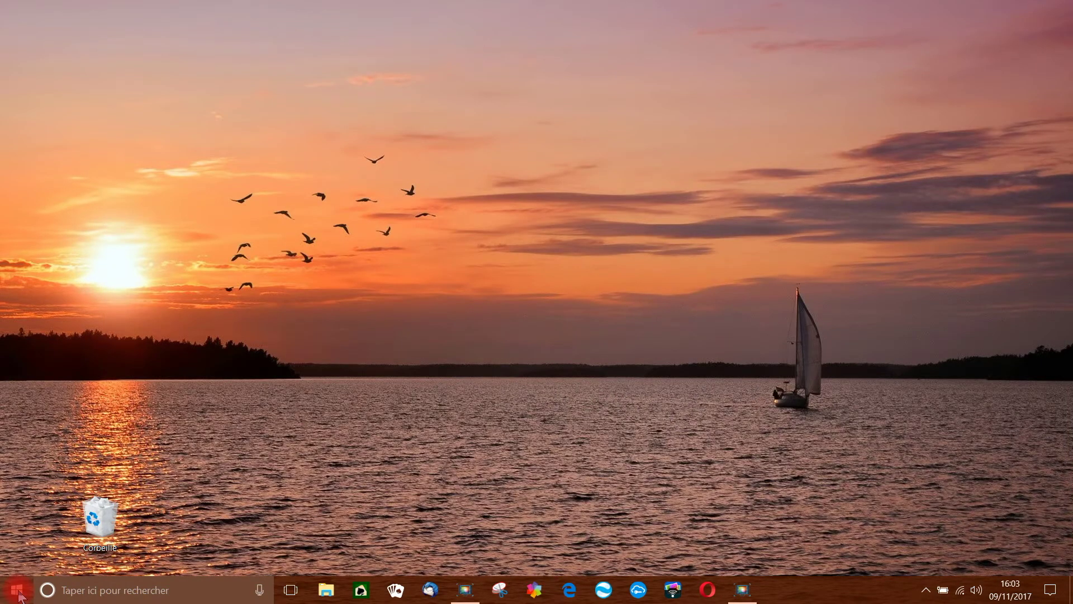
Pin Adobe Photoshop CS4 from the installed applications list to the Start screen.
left_click(19, 595)
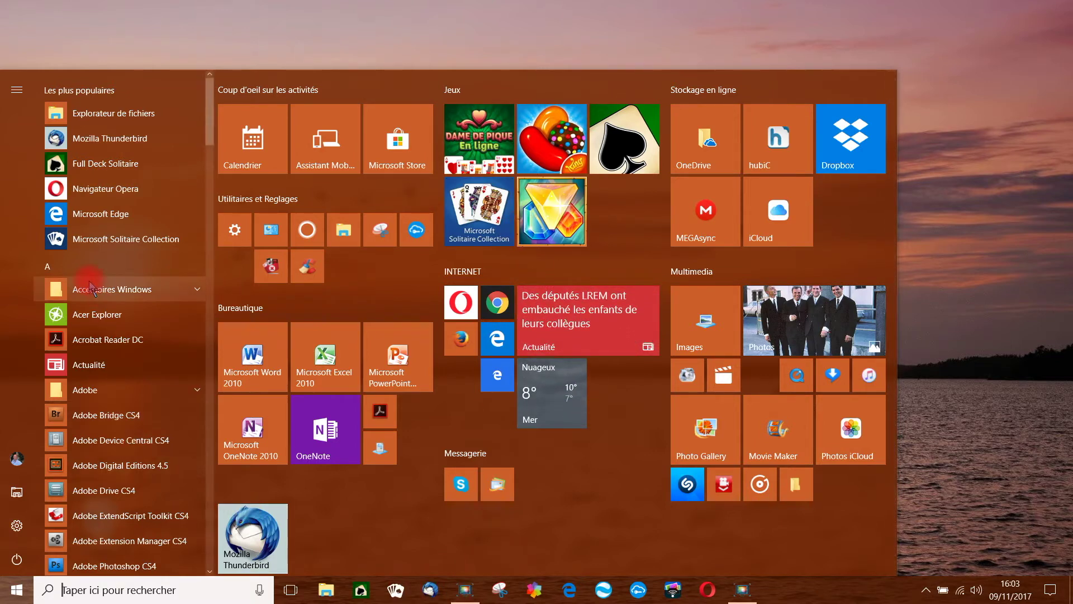
scroll(89, 274, "down", 5)
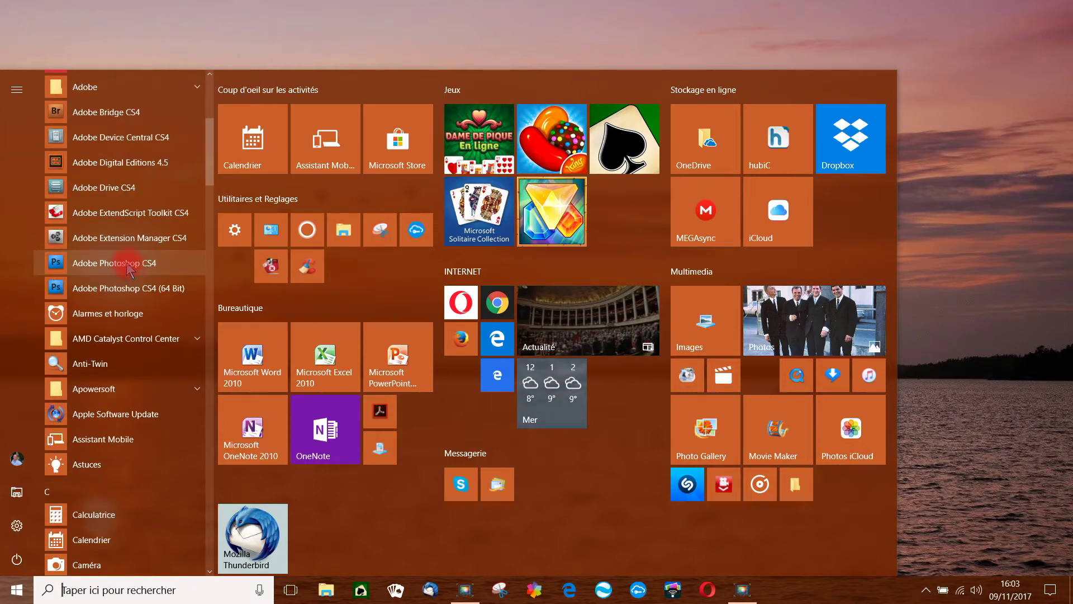
right_click(90, 265)
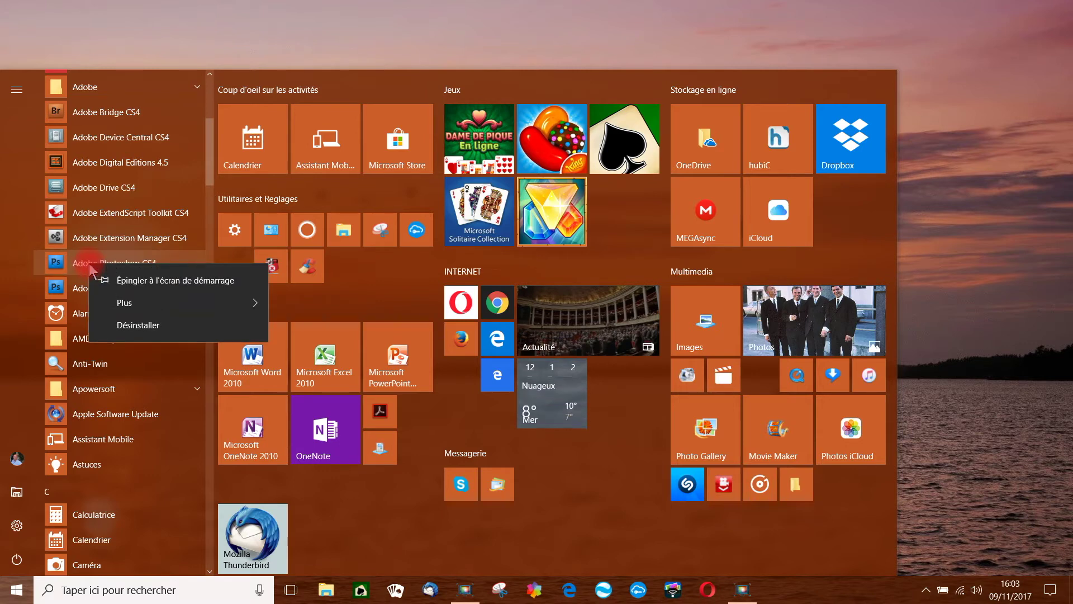
left_click(172, 284)
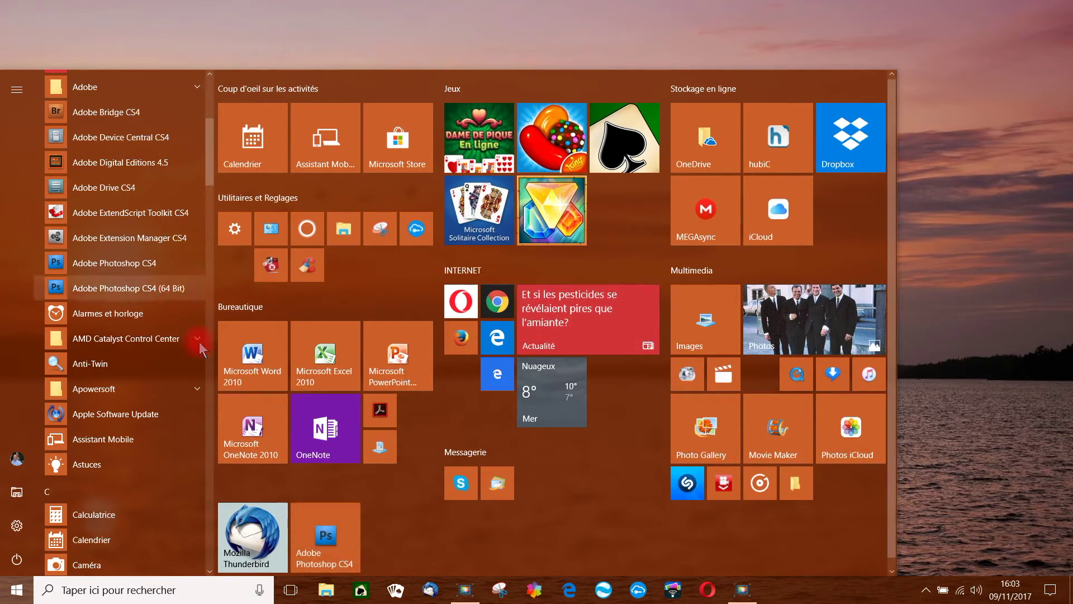
left_click(305, 516)
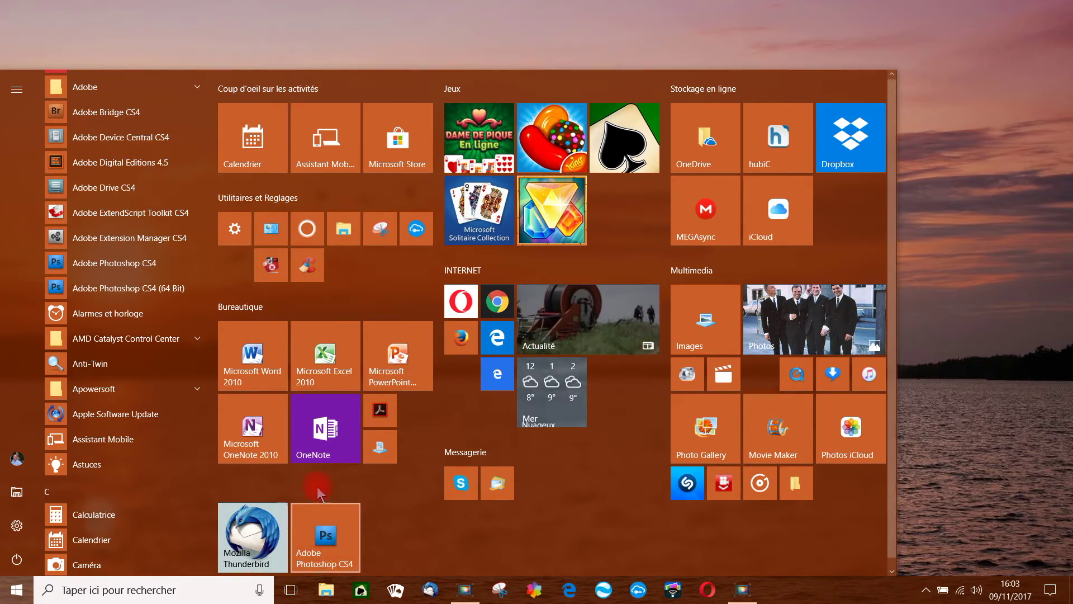
Pin Adobe Photoshop CS4 to the taskbar and close the Start menu.
right_click(108, 266)
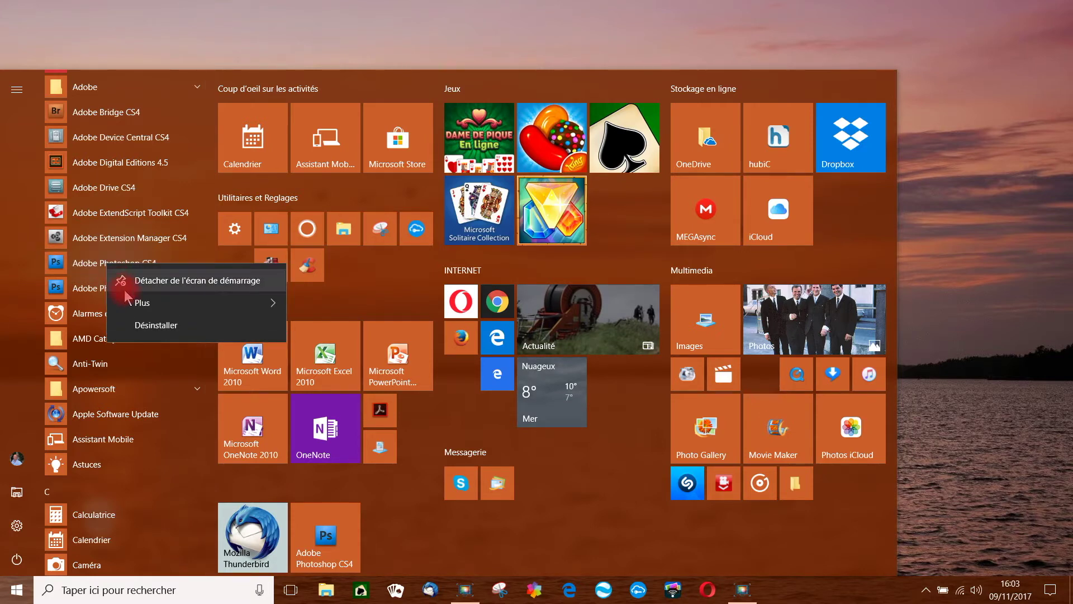
mouse_move(140, 309)
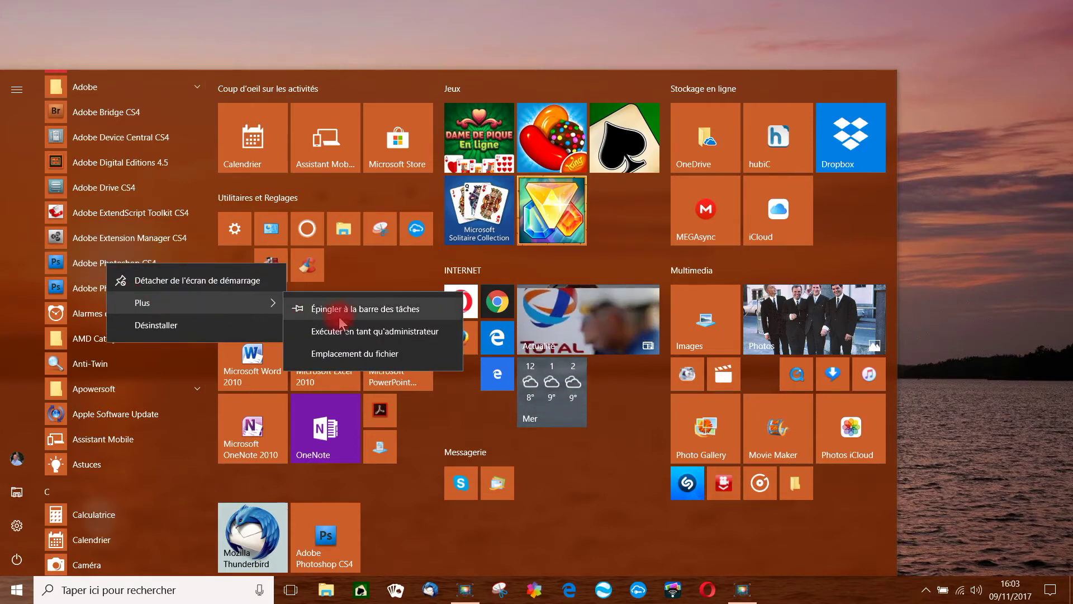
left_click(369, 310)
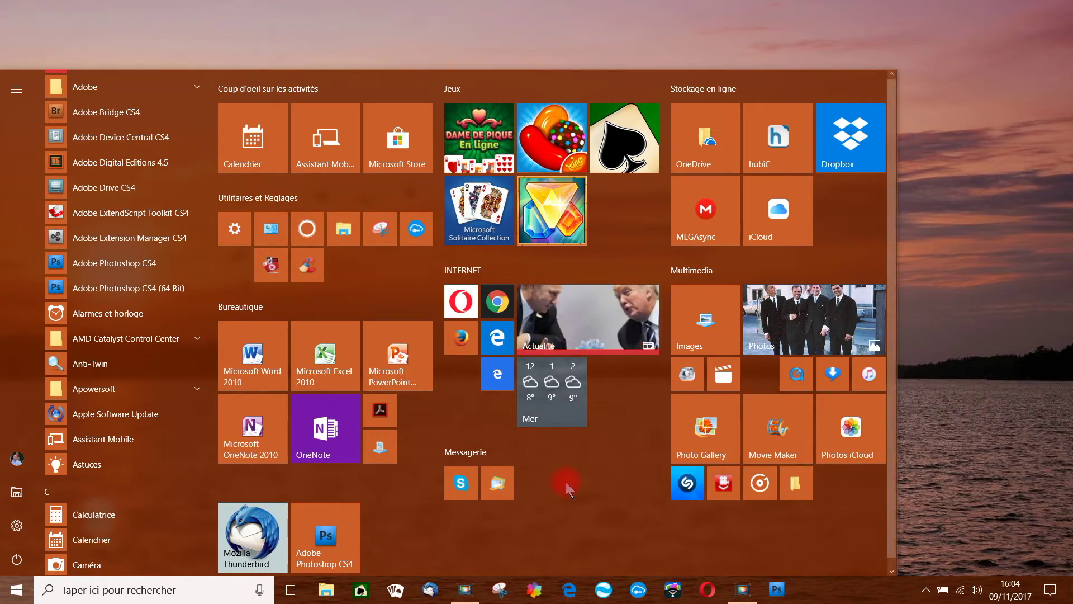
left_click(76, 525)
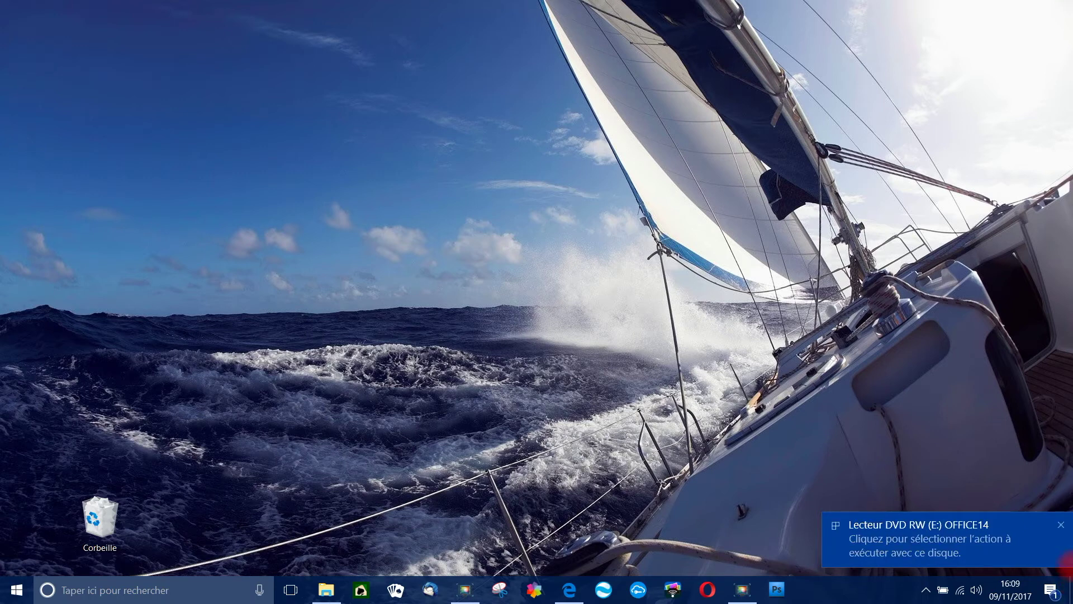
Open the action choices for the OFFICE14 disc in the DVD drive and choose to run SETUP.EXE.
left_click(907, 542)
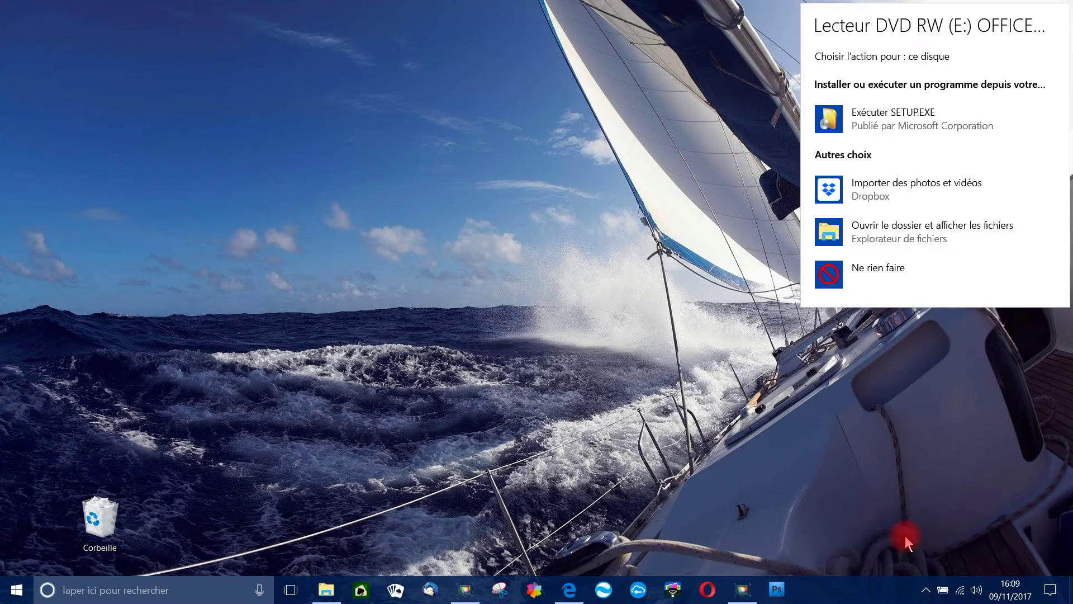
left_click(889, 125)
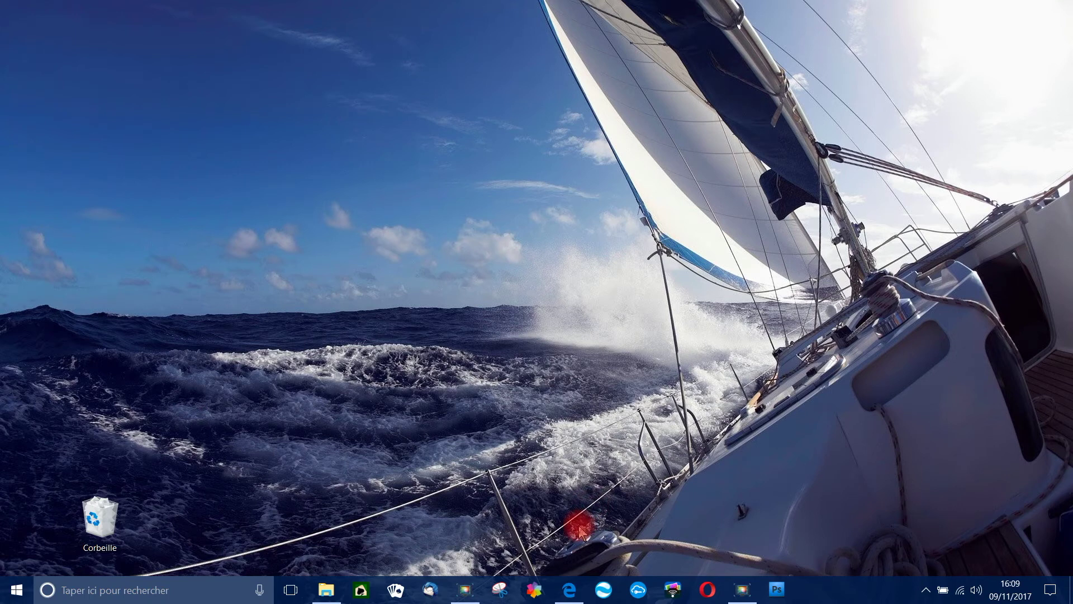
Switch to Microsoft Edge showing the commentcamarche.net office software download page and maximize its window.
mouse_move(567, 596)
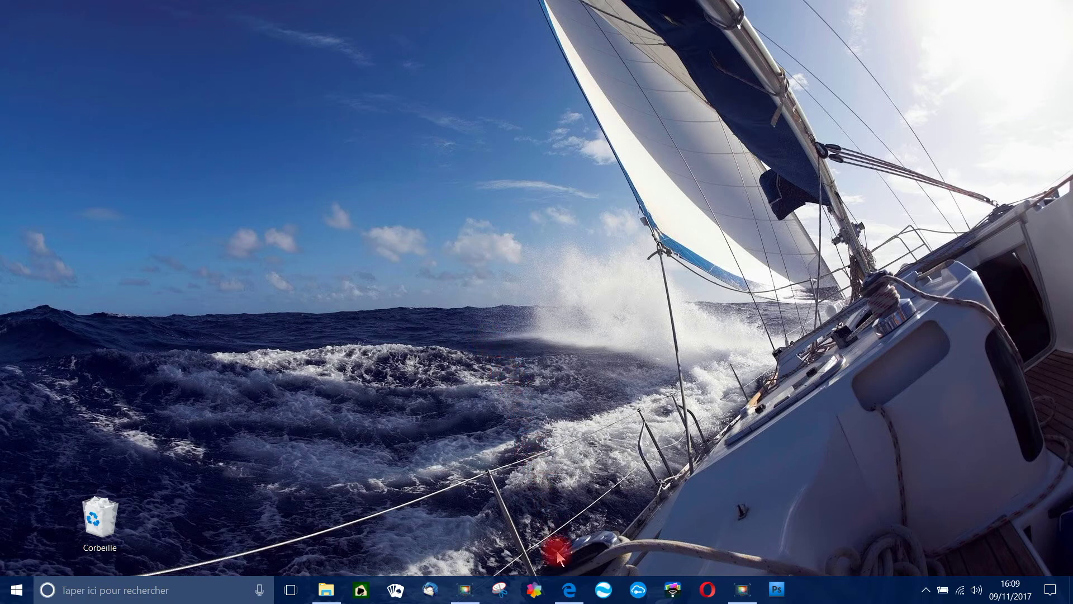
left_click(569, 597)
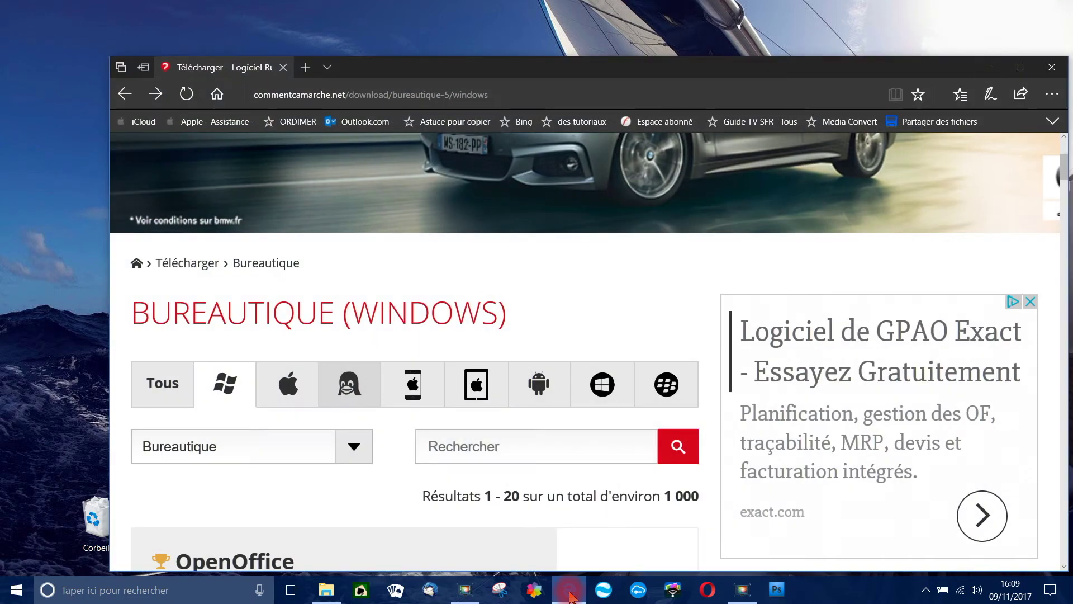
left_click(1021, 69)
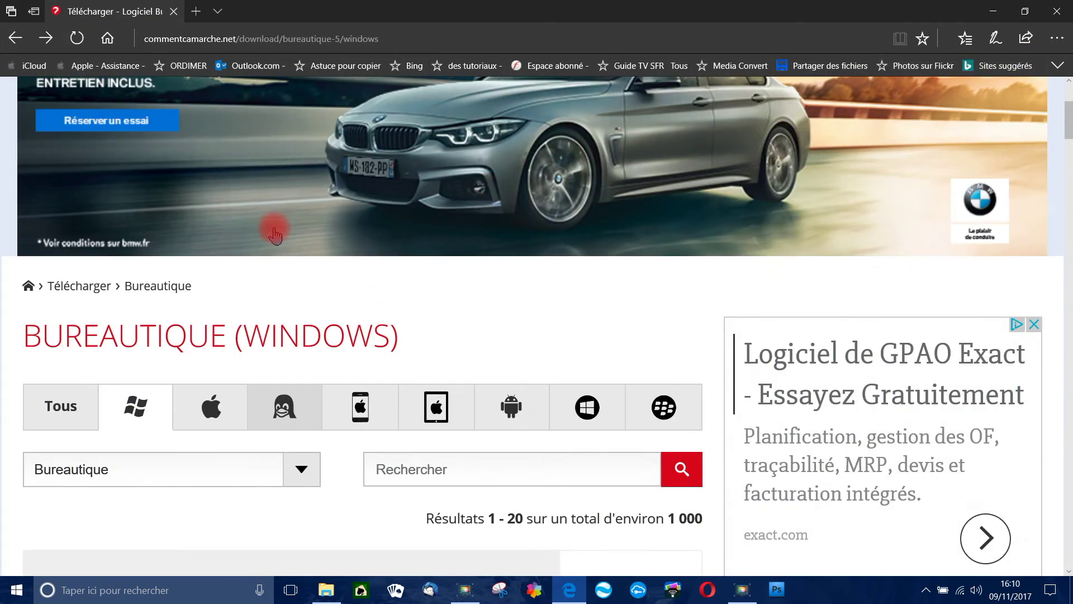
Filter the software downloads by the Windows platform and the Bureautique category.
scroll(275, 229, "down", 2)
scroll(276, 231, "up", 3)
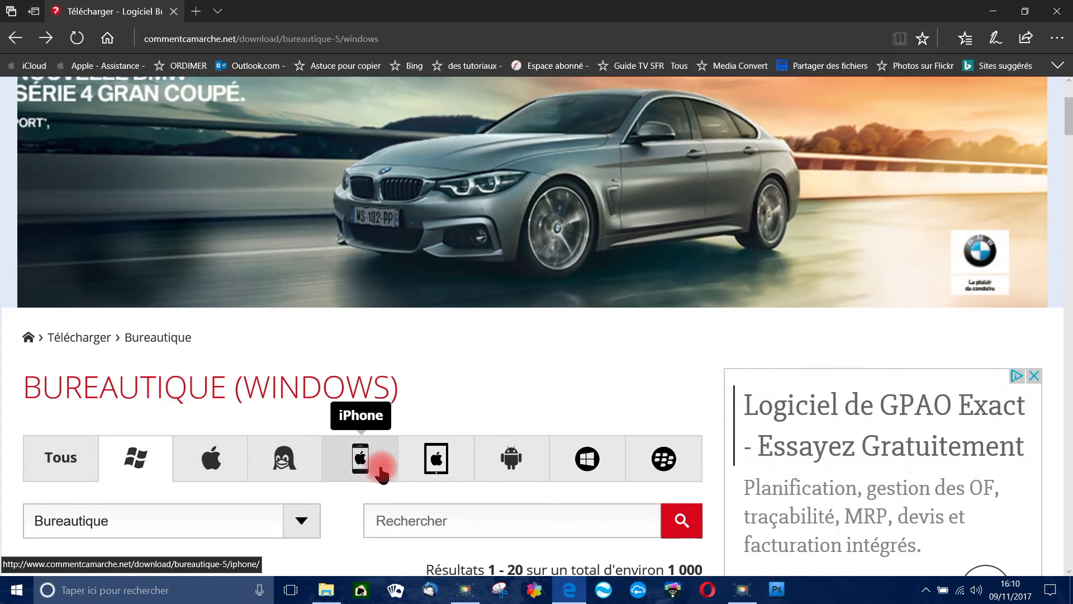
left_click(135, 462)
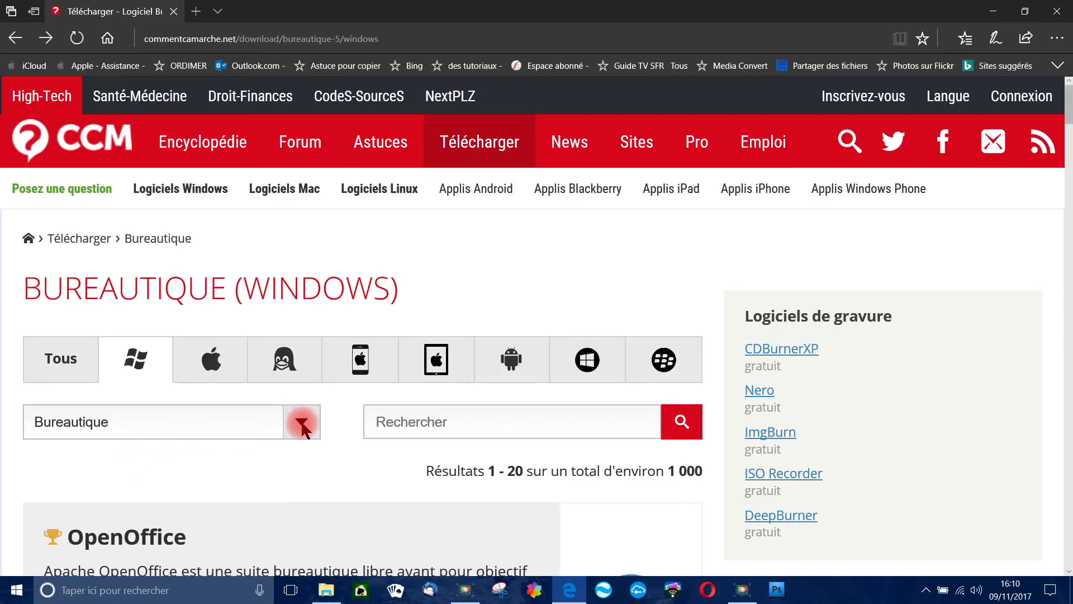
left_click(302, 429)
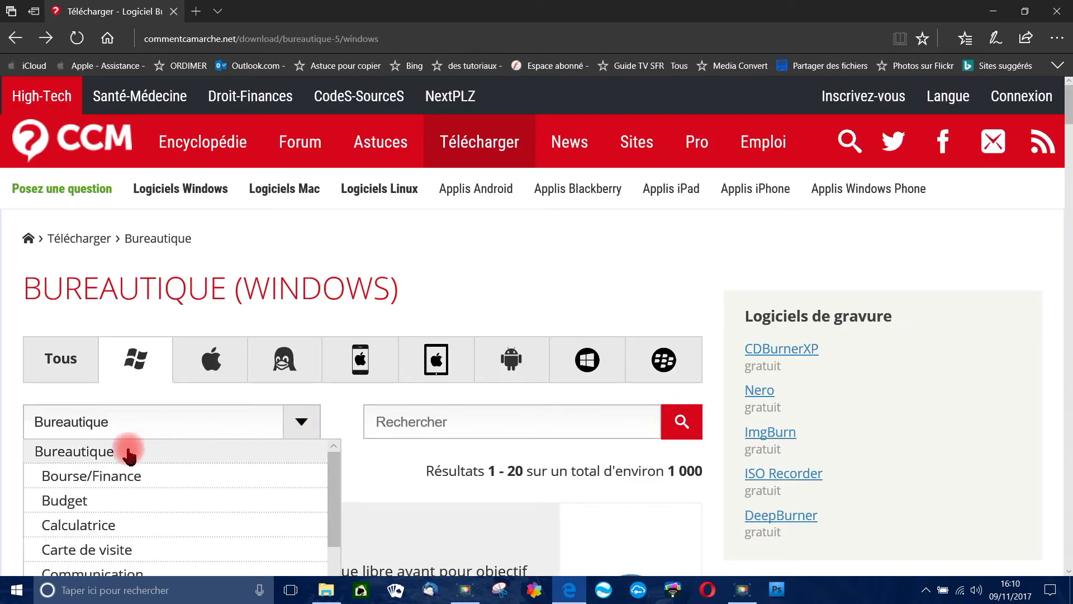
left_click(75, 450)
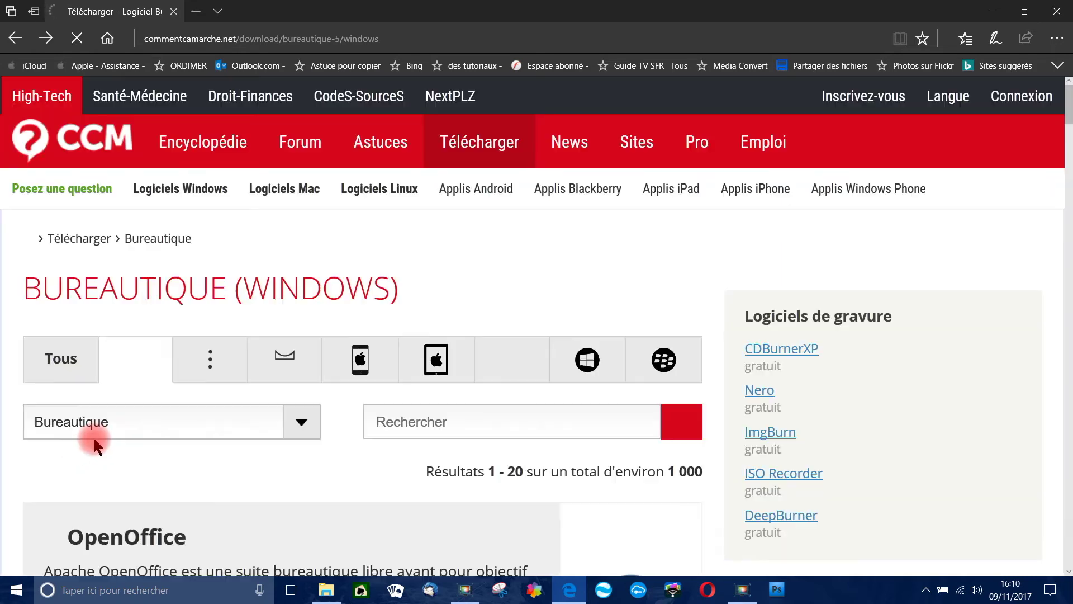
Start the download of OpenOffice from the Windows office software results.
scroll(150, 380, "down", 5)
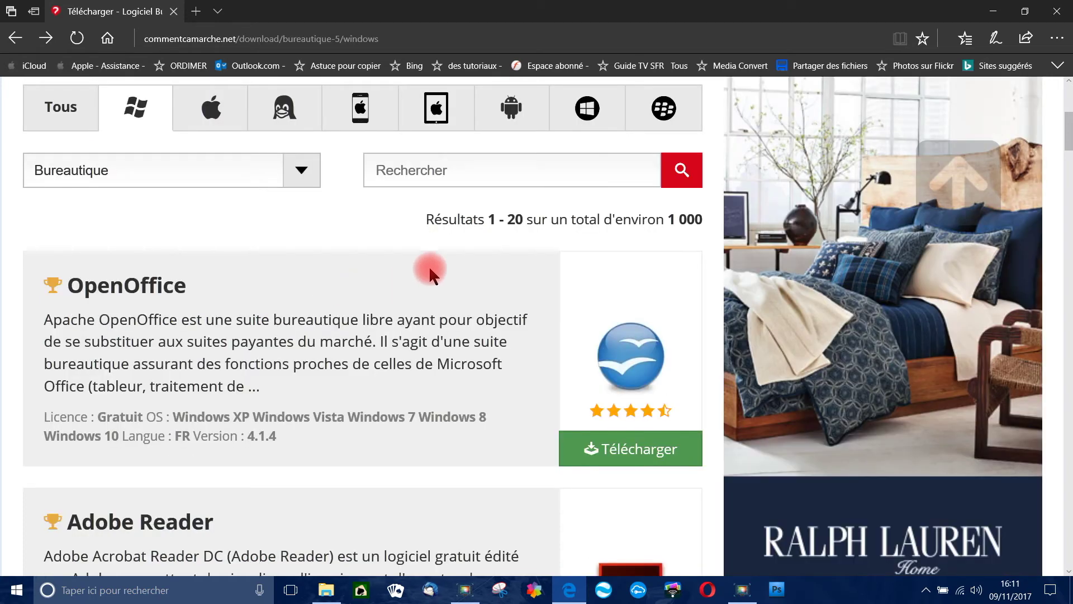
left_click(629, 454)
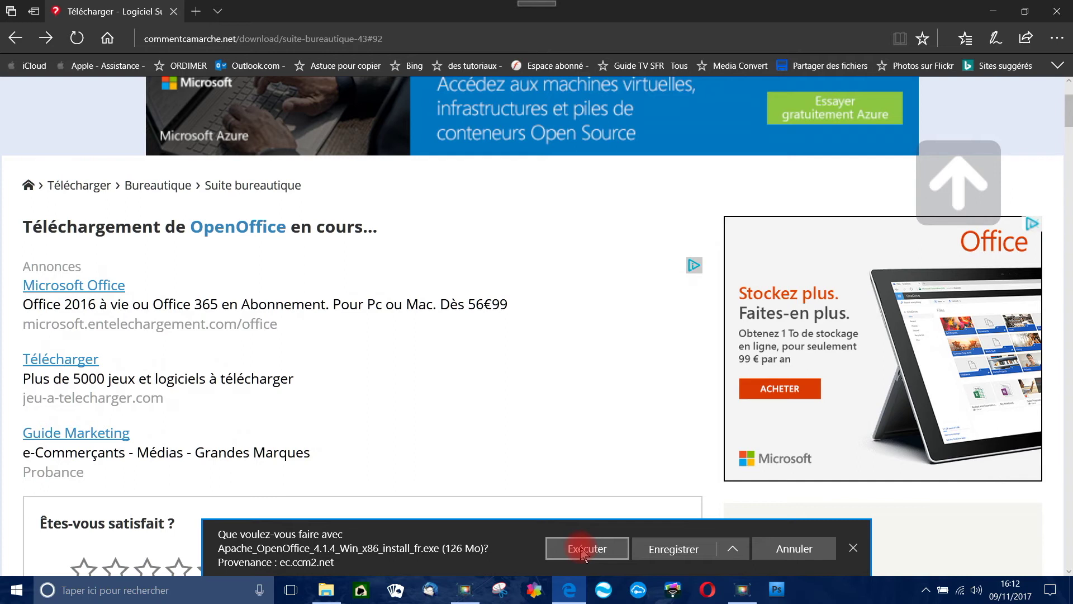
Dismiss the OpenOffice installer download prompt, close the browser and open the Microsoft Store.
left_click(855, 551)
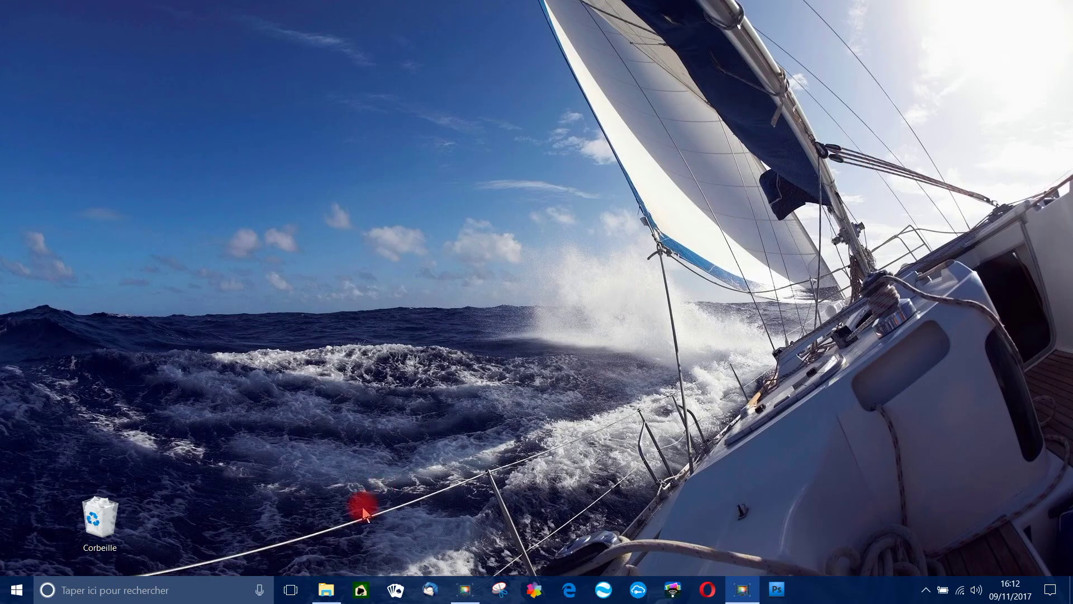
left_click(16, 590)
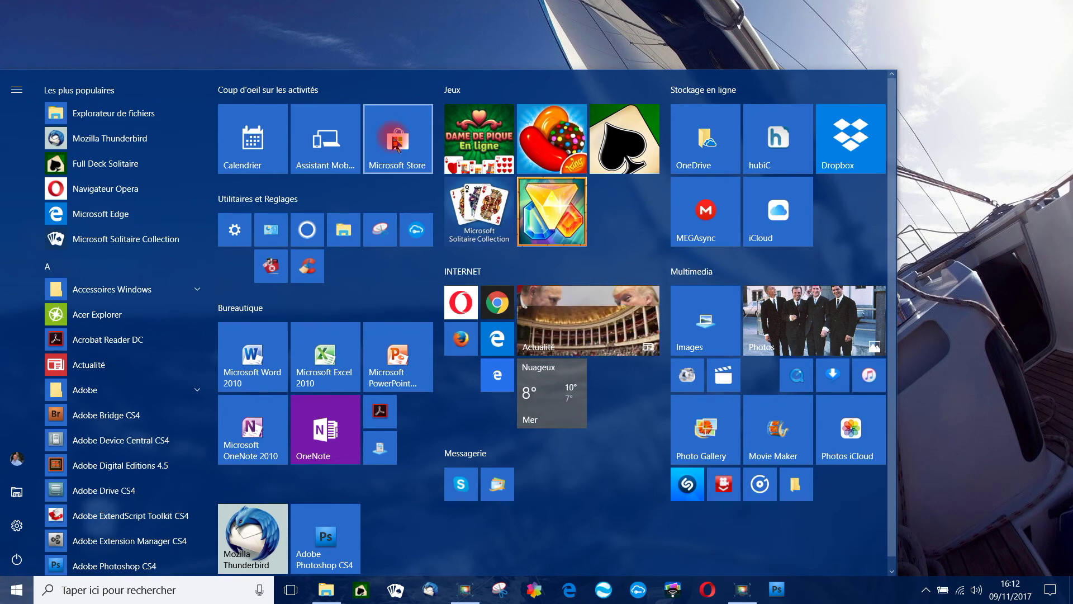
left_click(395, 142)
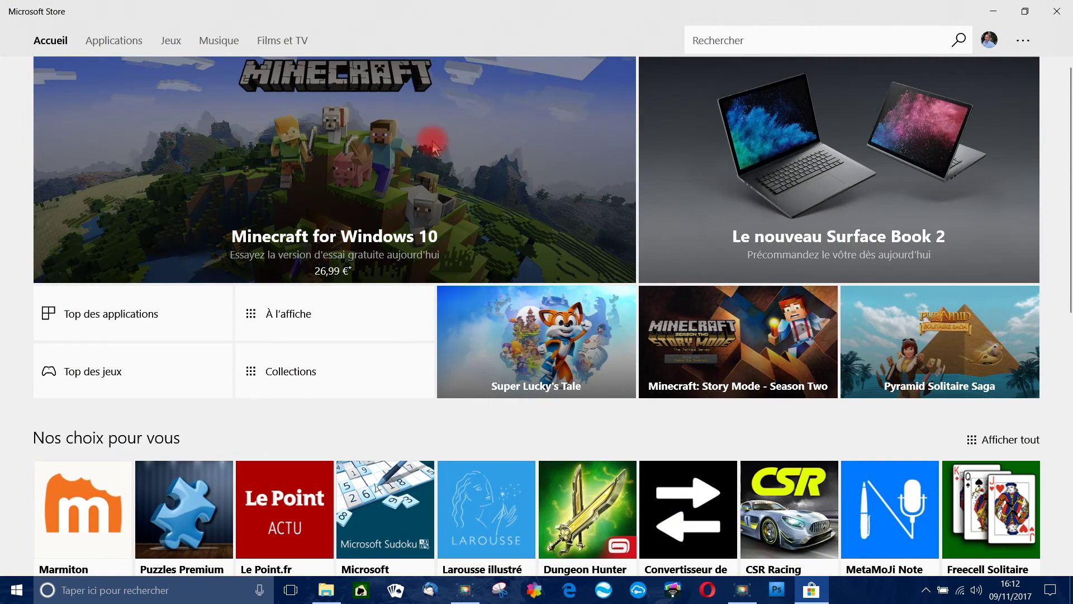
Look through the app, game, music, film and TV series selections on the Store's home page and close the Store.
scroll(435, 146, "down", 8)
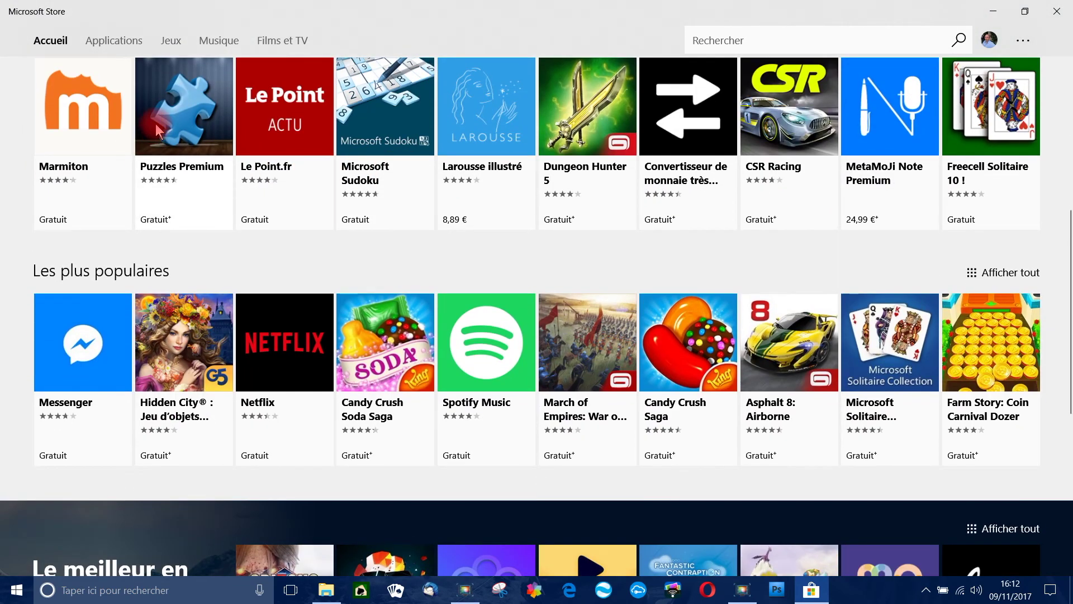
scroll(155, 124, "down", 5)
scroll(156, 124, "up", 5)
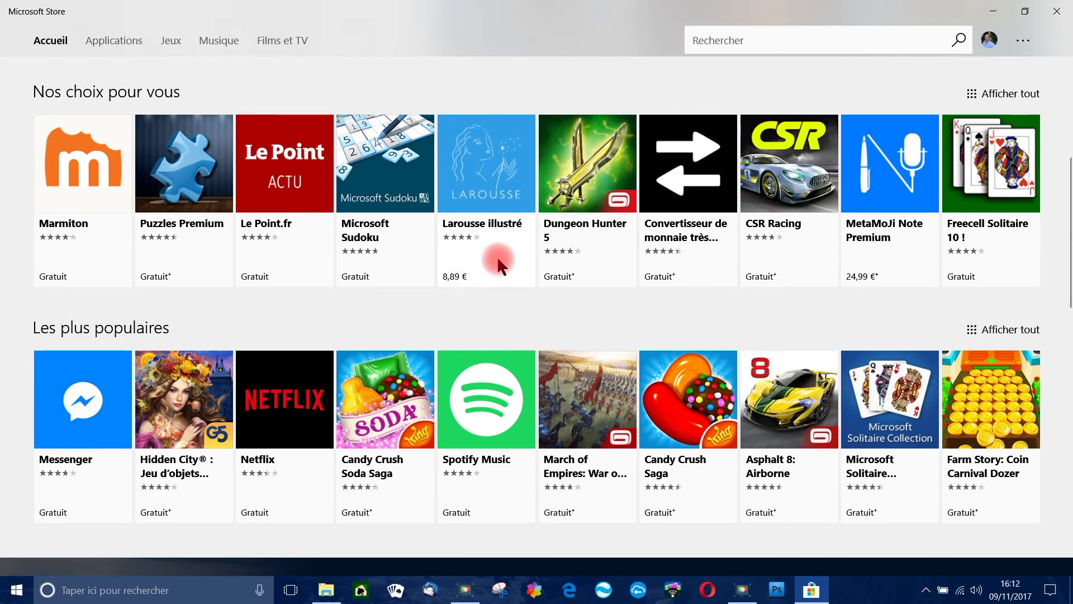
scroll(496, 257, "down", 5)
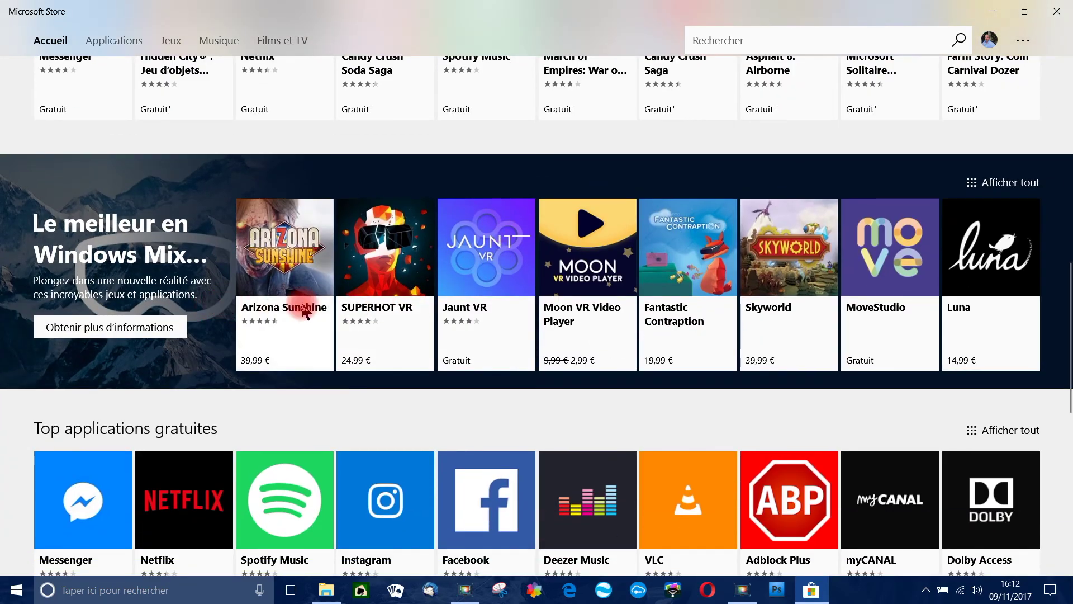
scroll(587, 269, "down", 4)
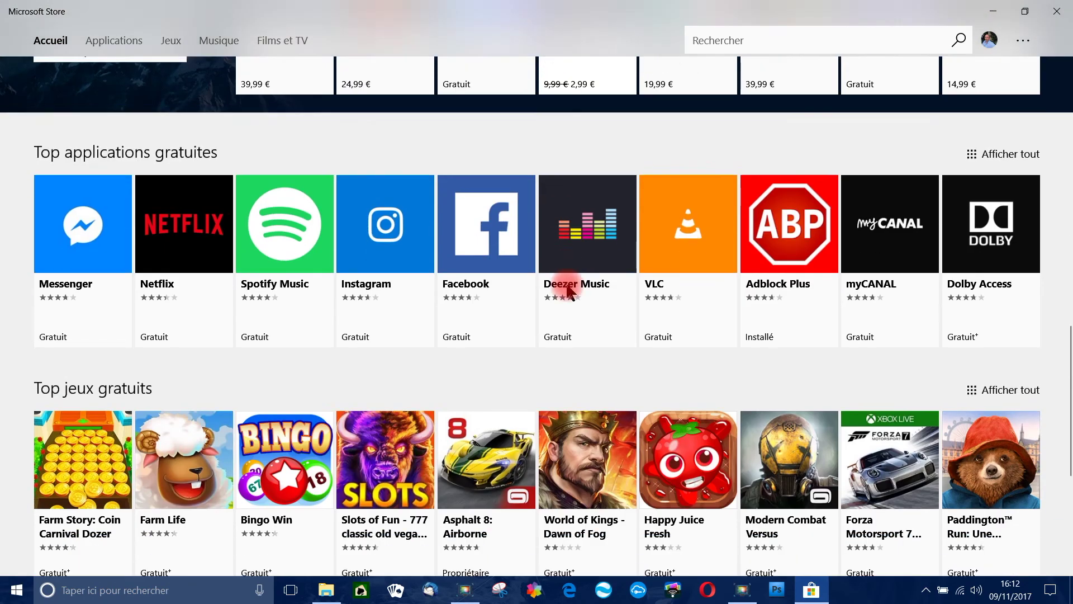
scroll(265, 277, "down", 3)
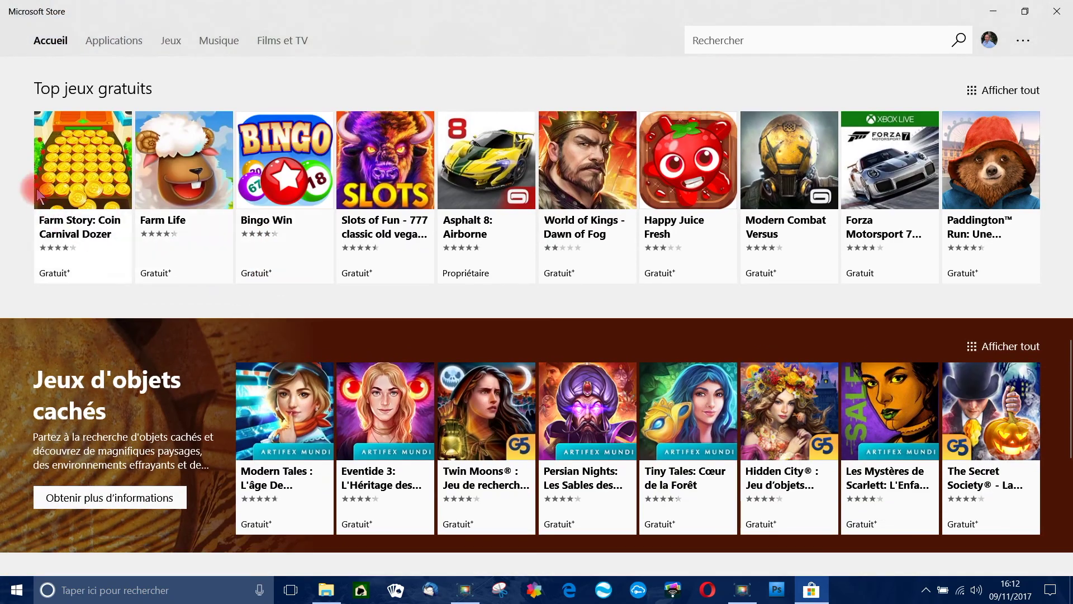
scroll(202, 420, "down", 5)
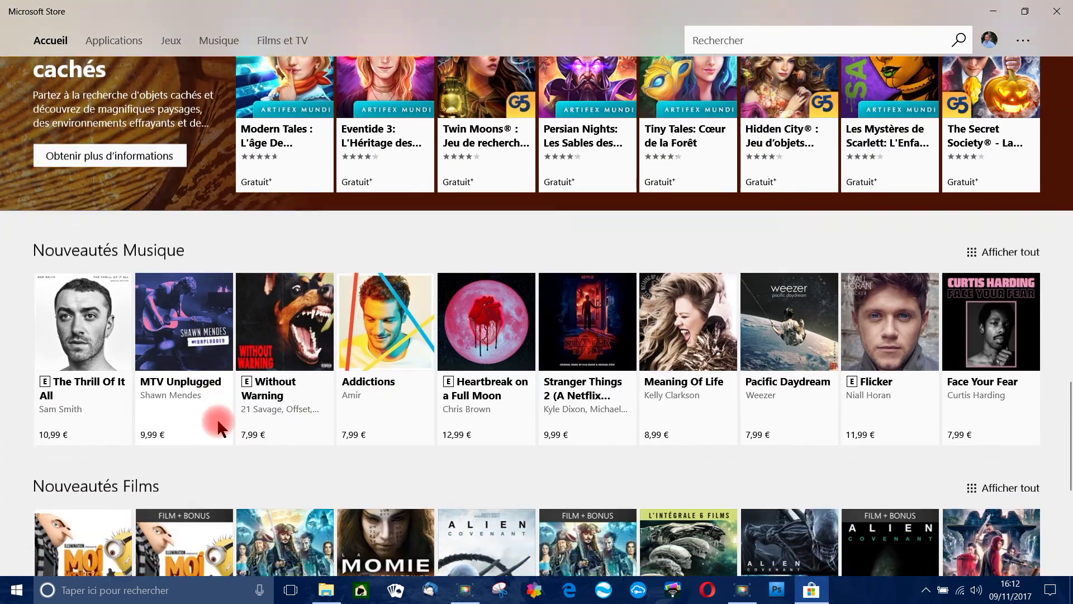
scroll(148, 335, "down", 3)
scroll(148, 323, "down", 5)
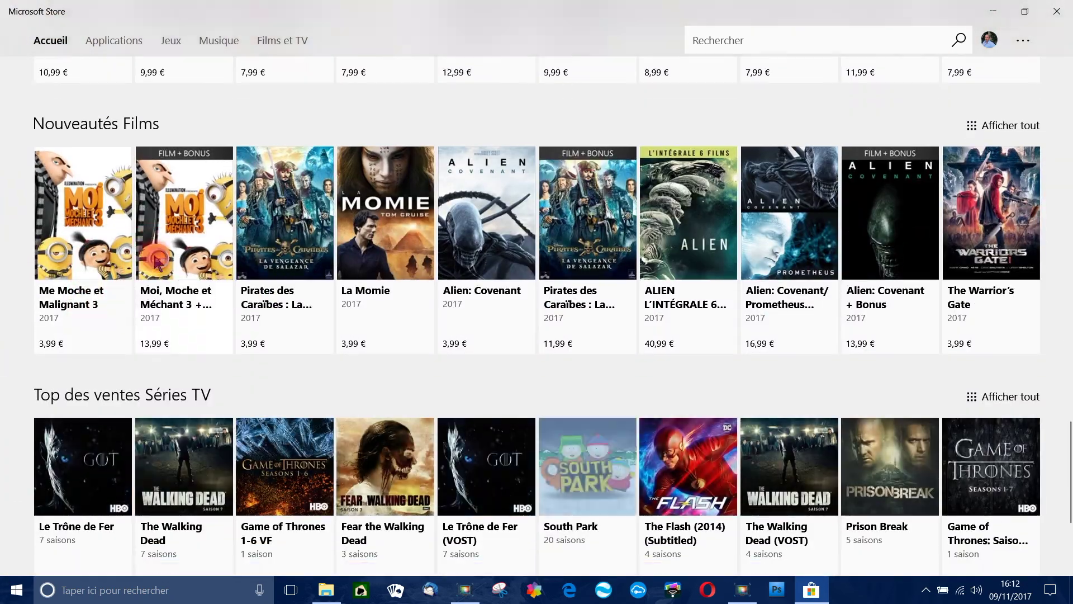
scroll(186, 267, "up", 15)
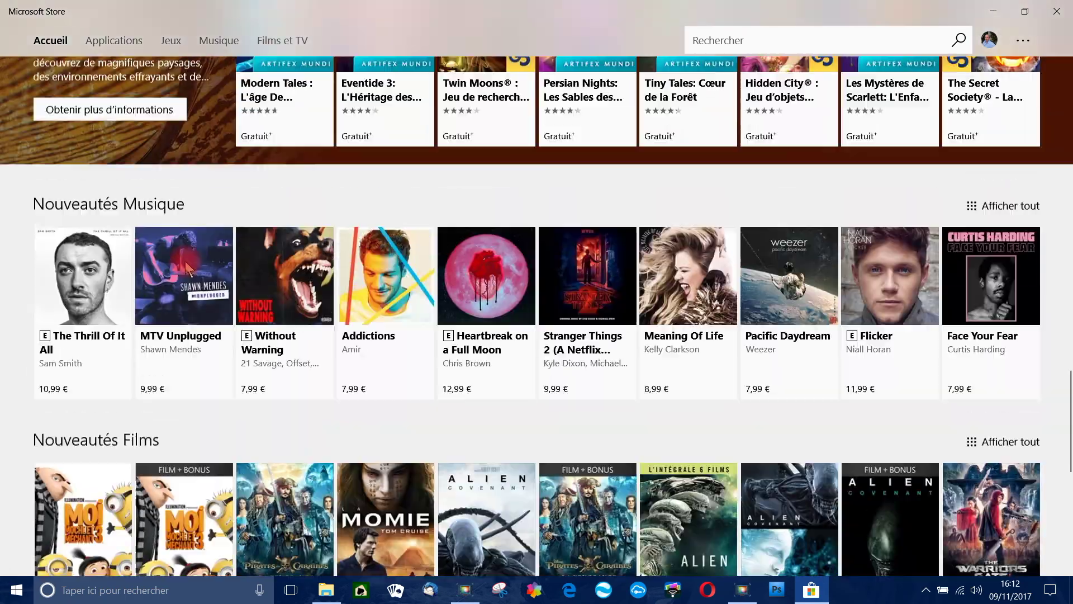
scroll(185, 267, "up", 5)
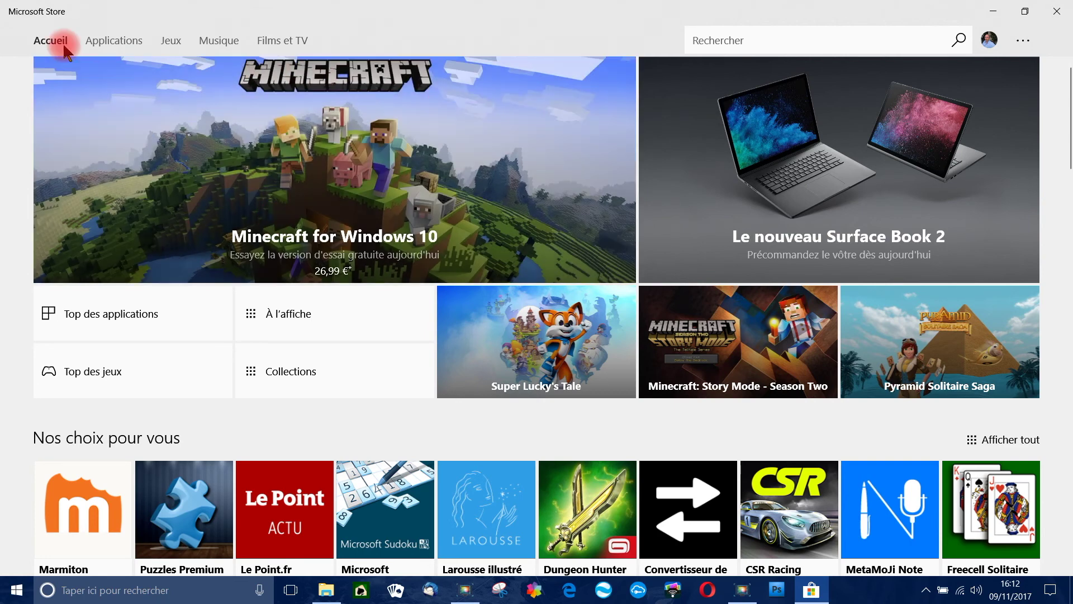
left_click(1058, 14)
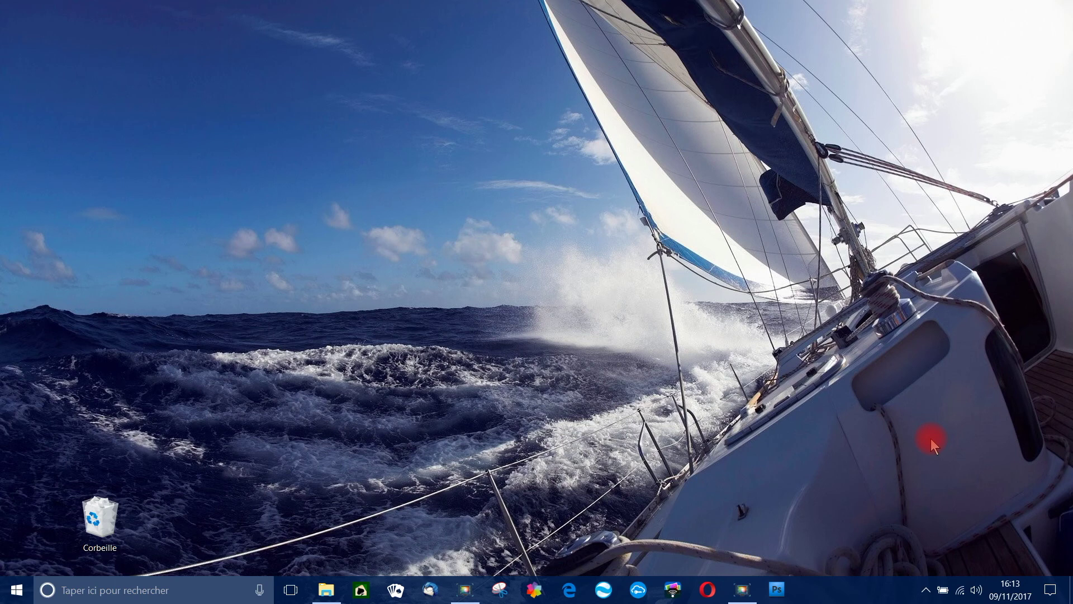